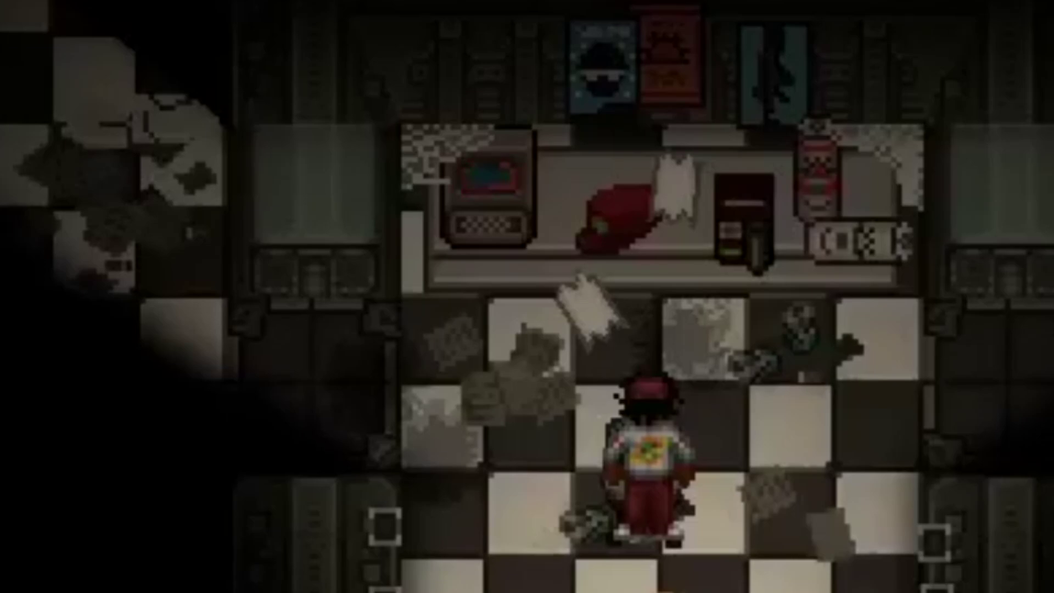
Step: Turn the character in the checkered-floor room left, briefly face down, then left again
key("a")
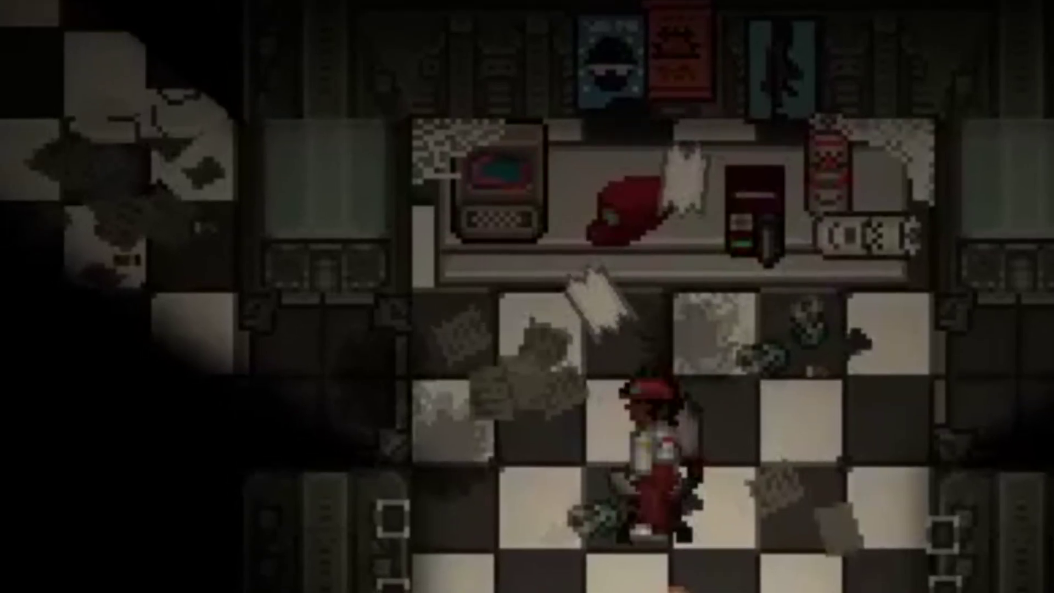
key("s")
key("a")
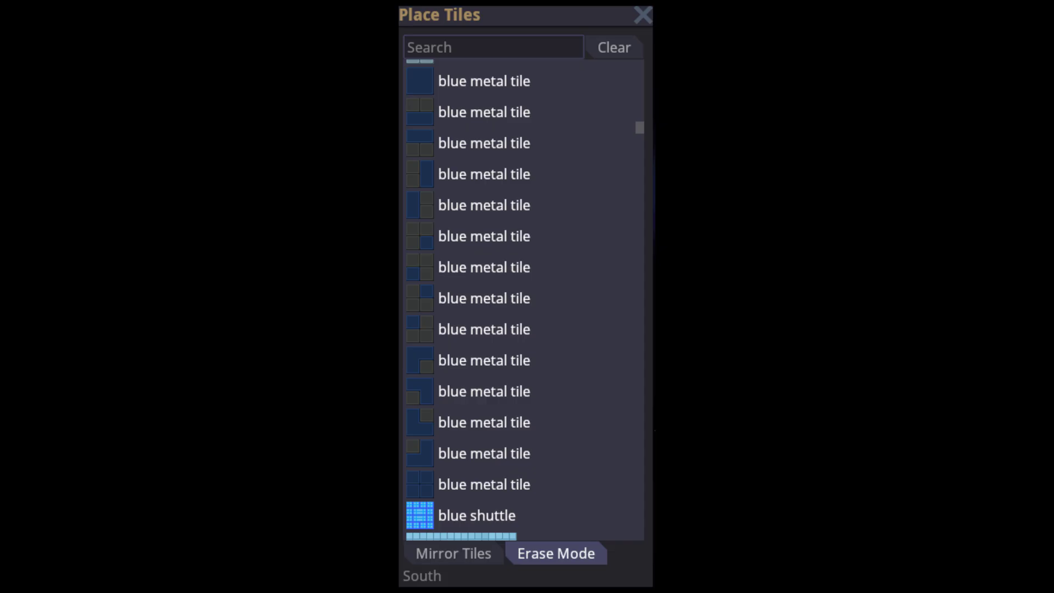
Step: Filter the Place Tiles list with the search 'beige'
type("beige")
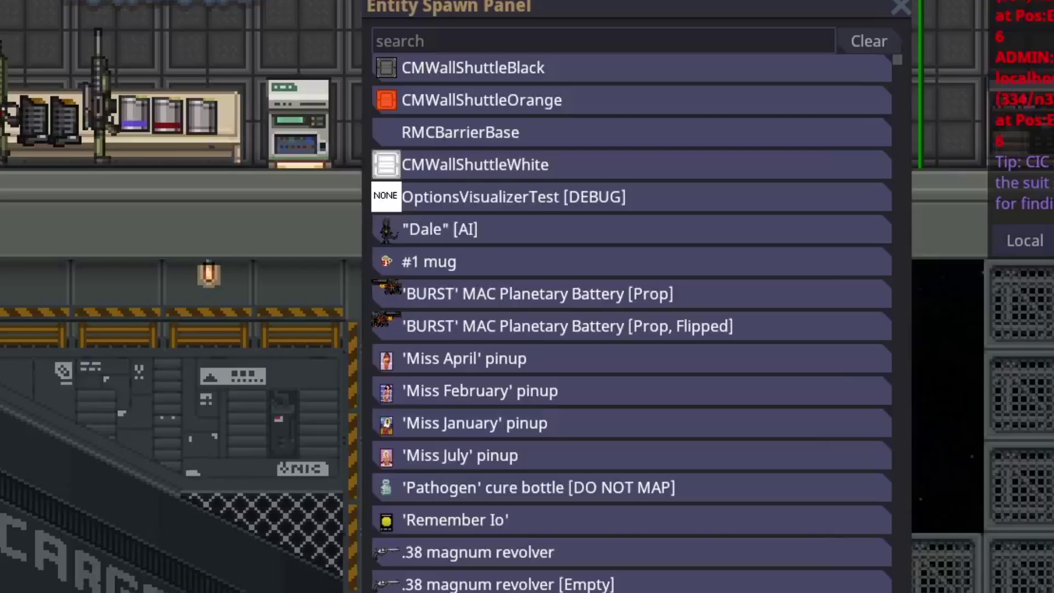
scroll(701, 415, "down", 15)
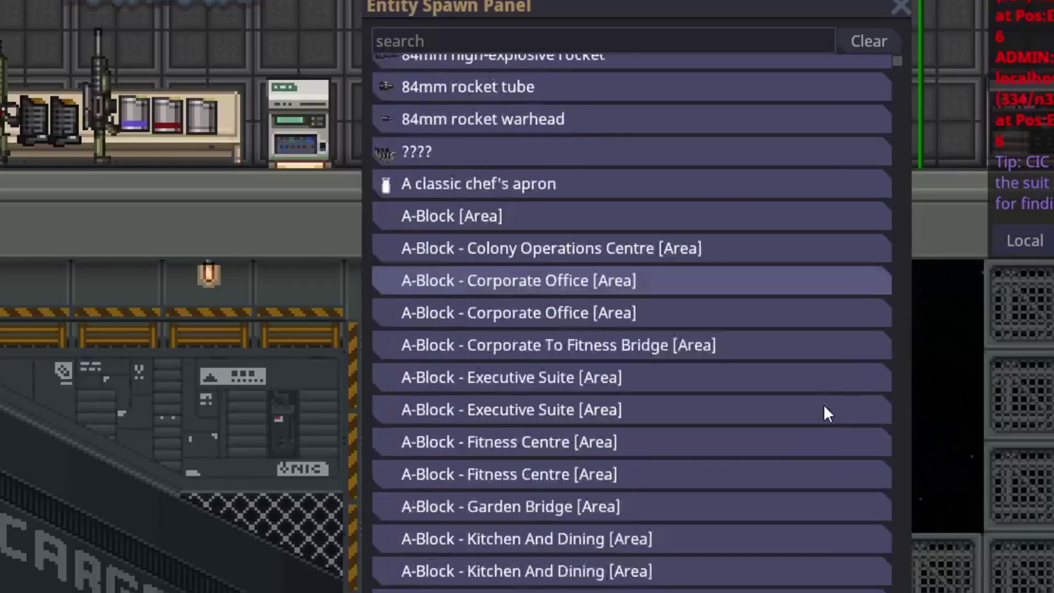
scroll(856, 426, "down", 20)
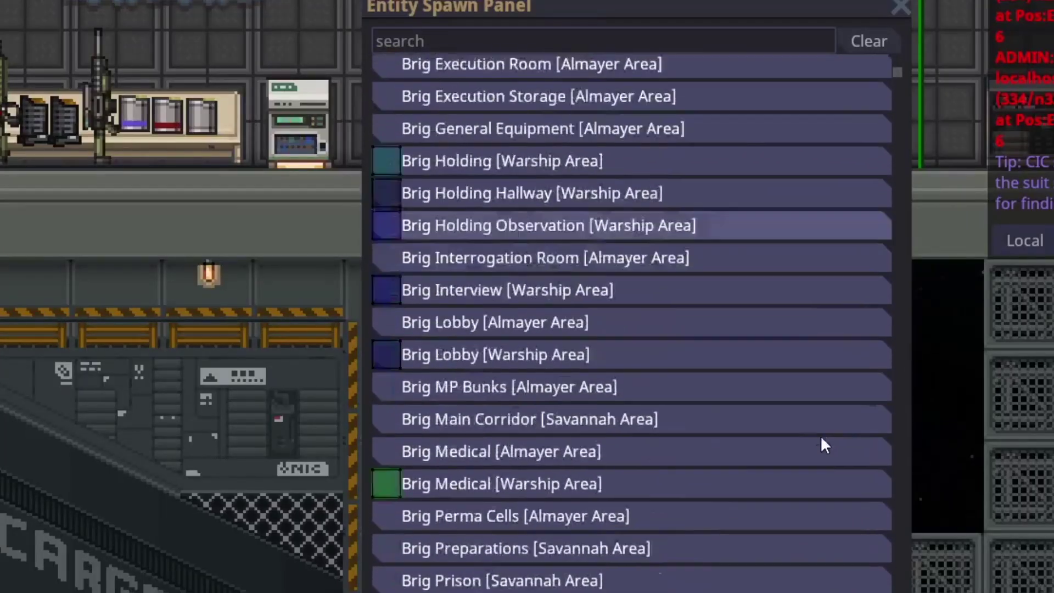
scroll(807, 333, "down", 20)
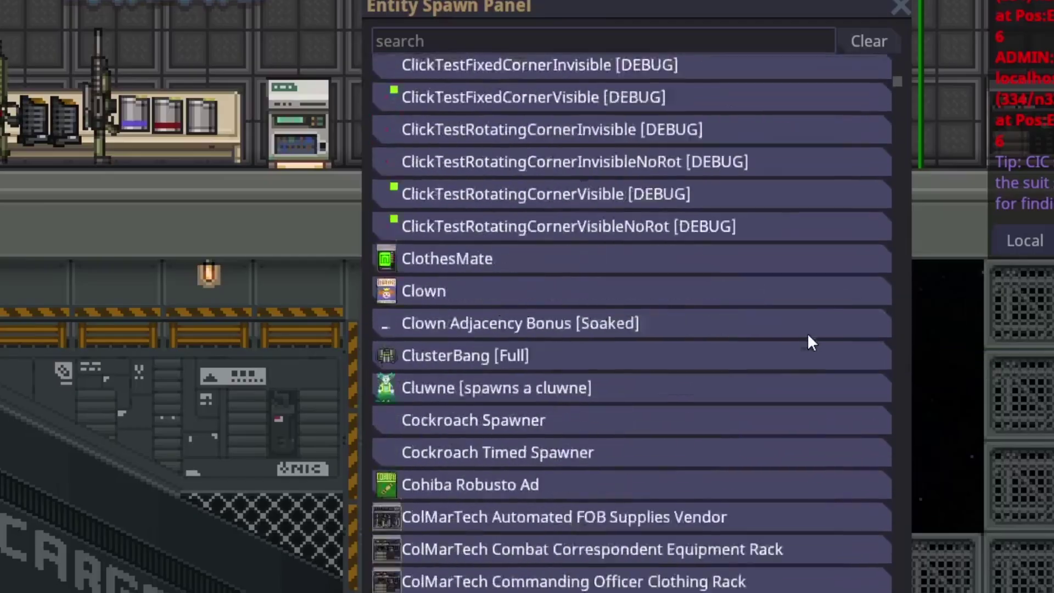
scroll(788, 350, "down", 20)
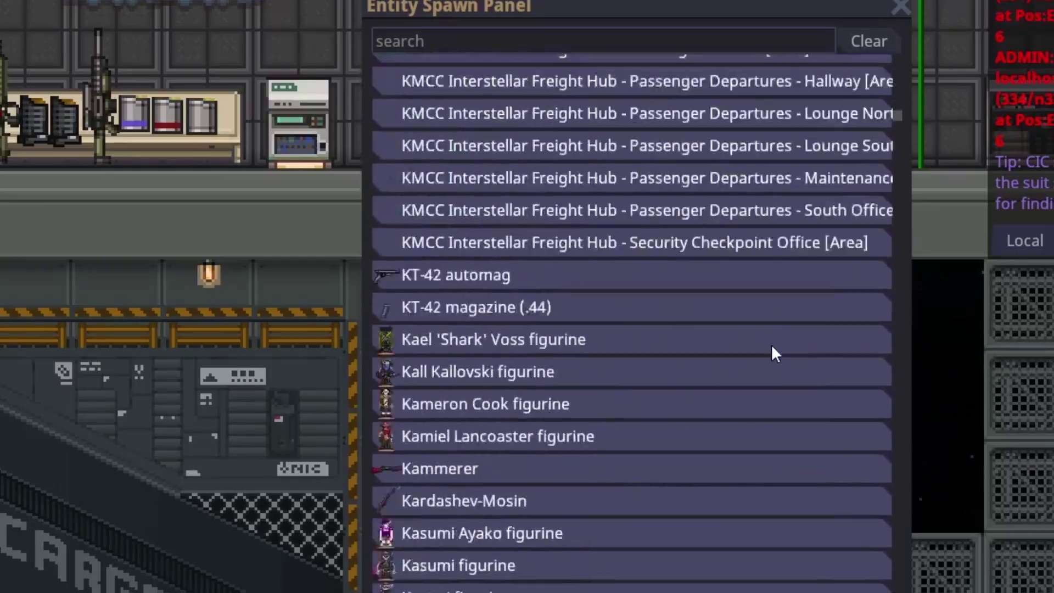
scroll(761, 357, "down", 20)
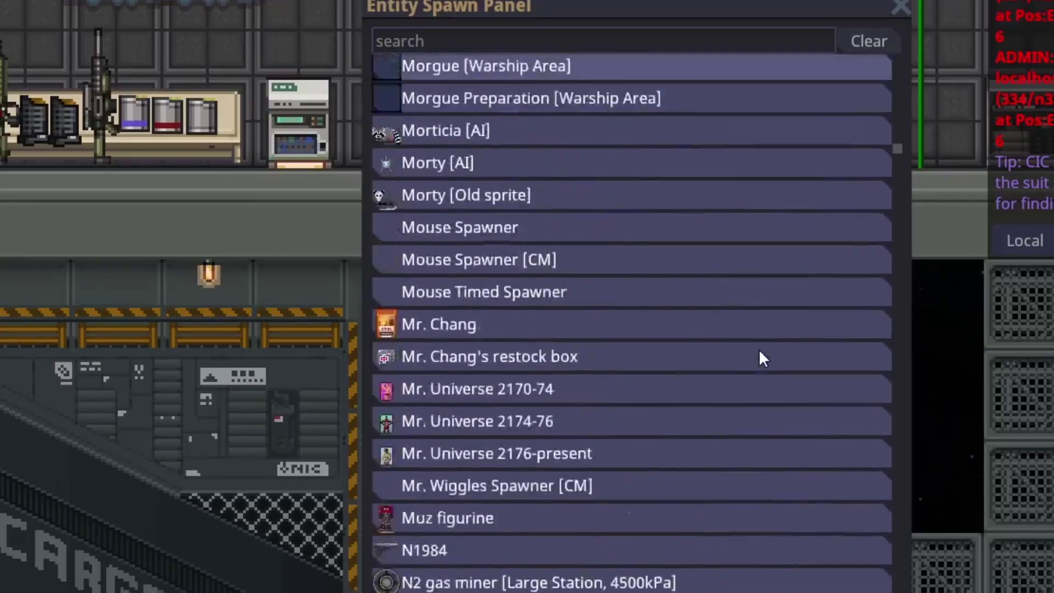
scroll(756, 358, "down", 20)
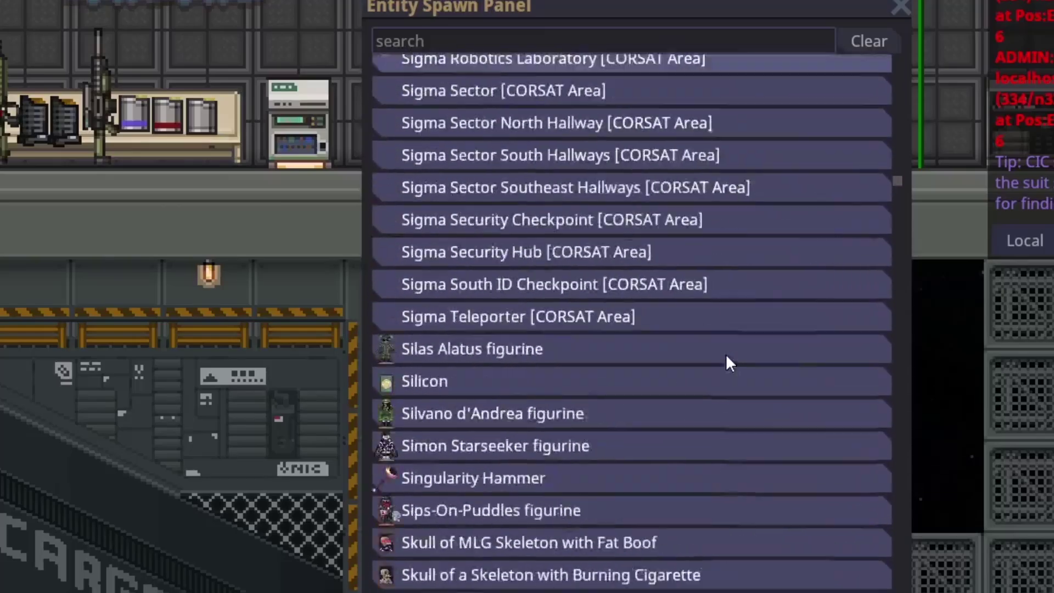
scroll(731, 357, "down", 20)
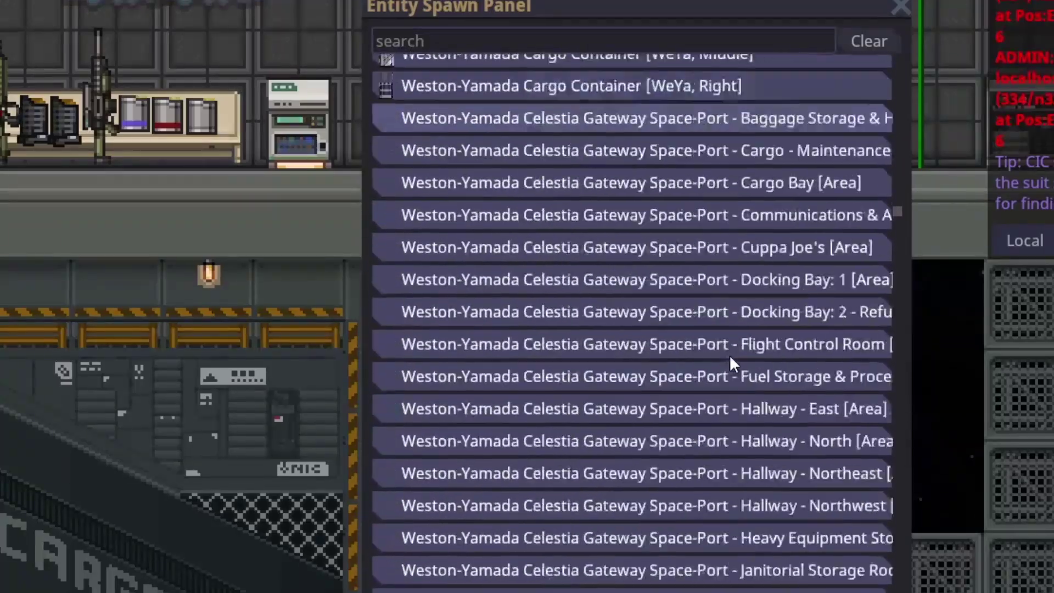
scroll(729, 354, "down", 20)
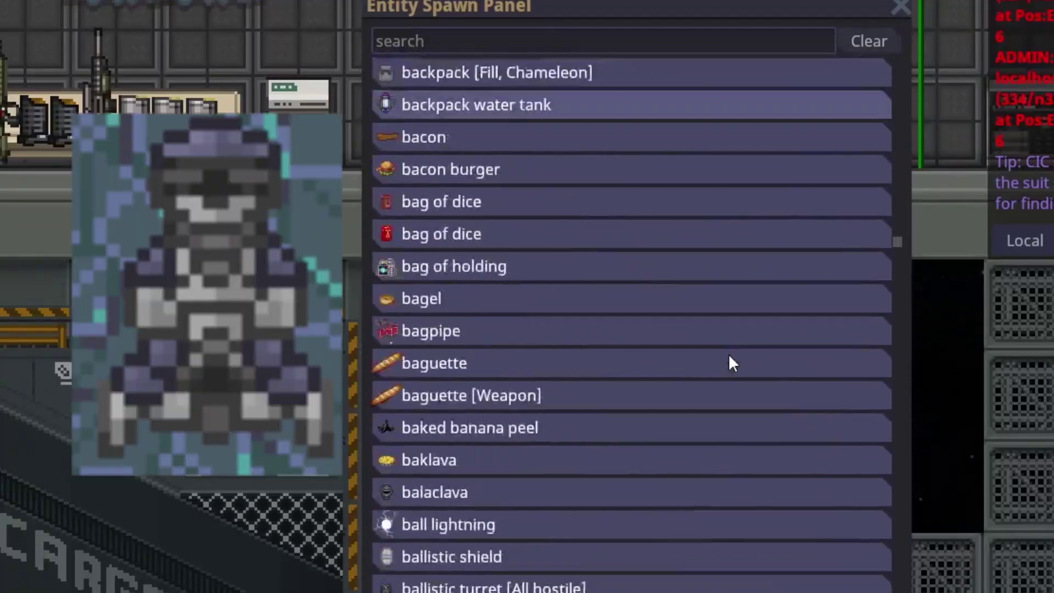
scroll(737, 362, "down", 20)
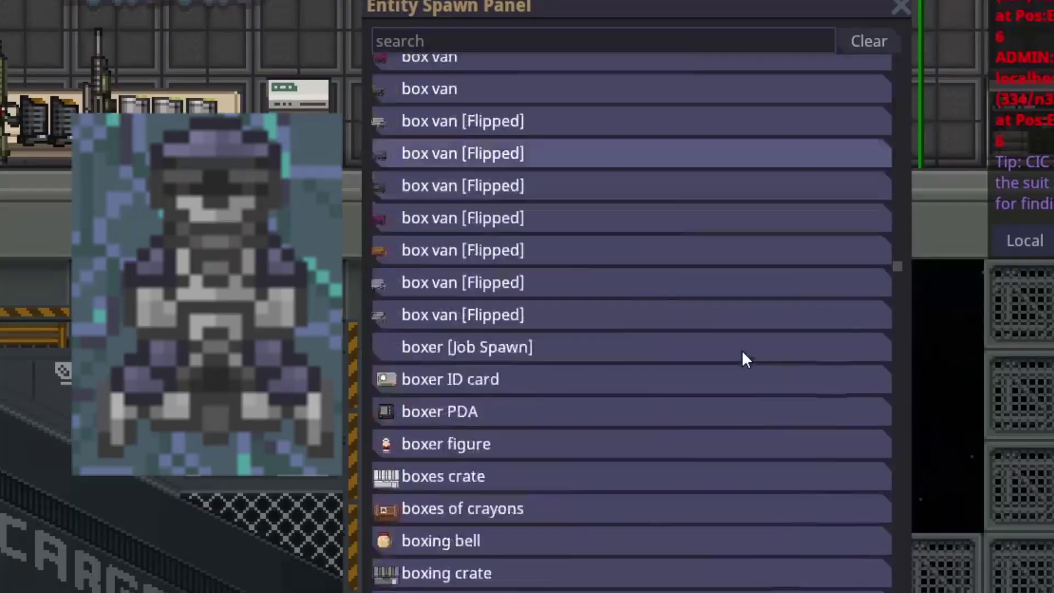
scroll(745, 360, "down", 20)
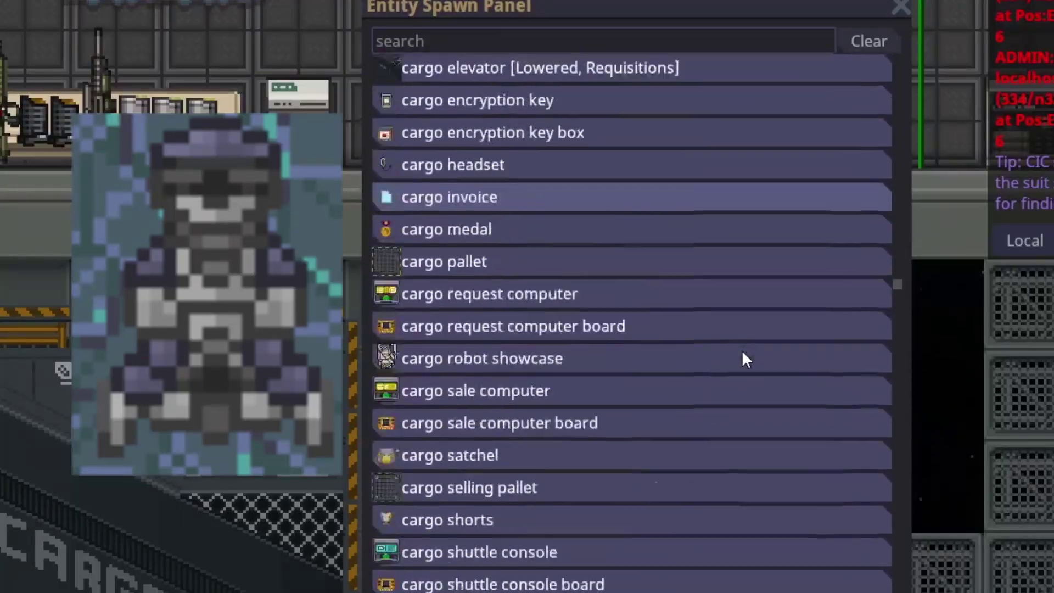
scroll(753, 355, "down", 20)
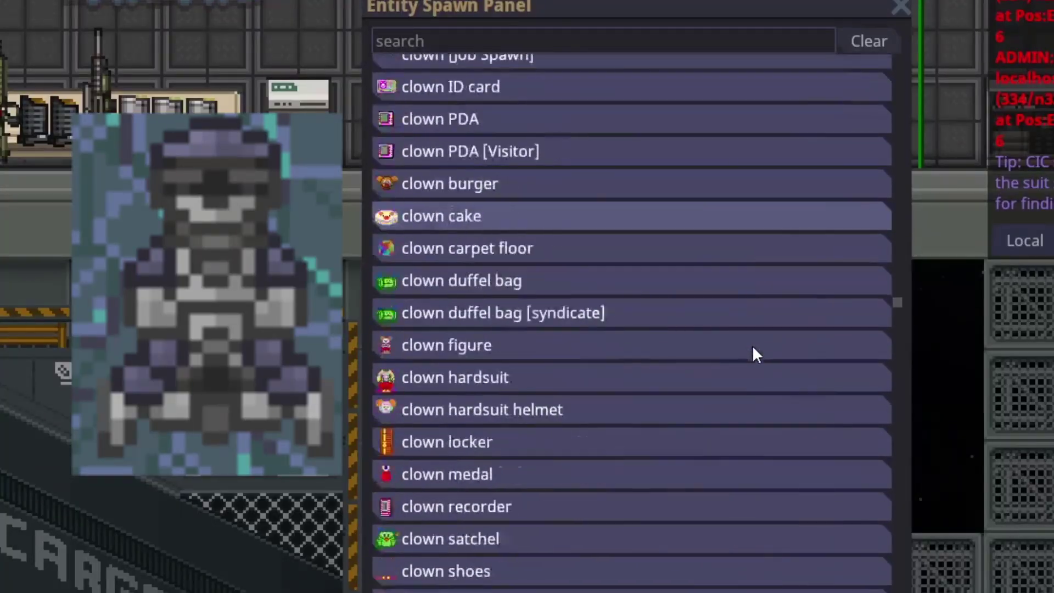
scroll(754, 354, "down", 20)
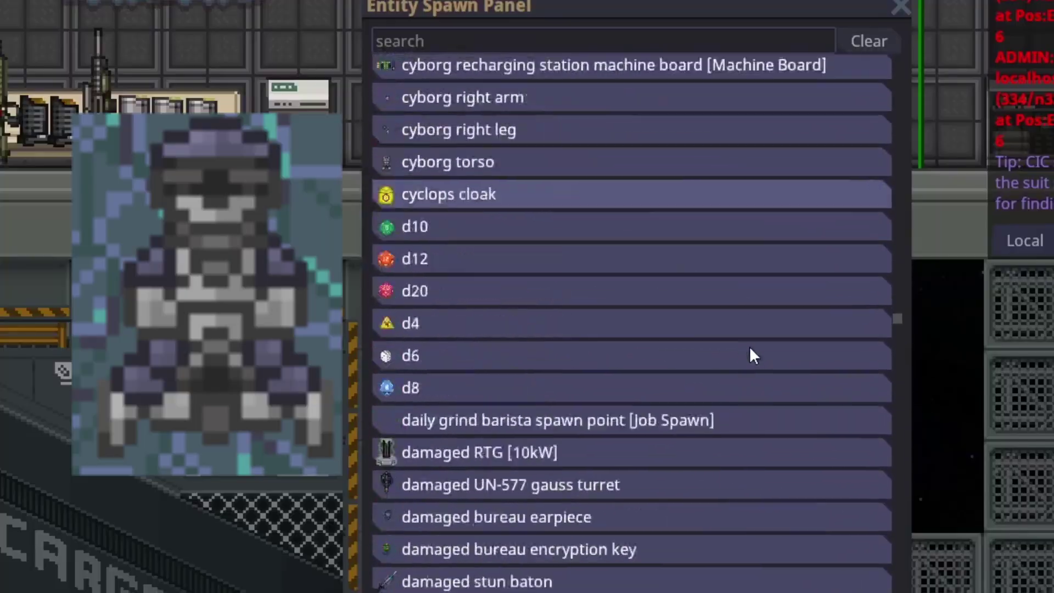
scroll(746, 352, "down", 8)
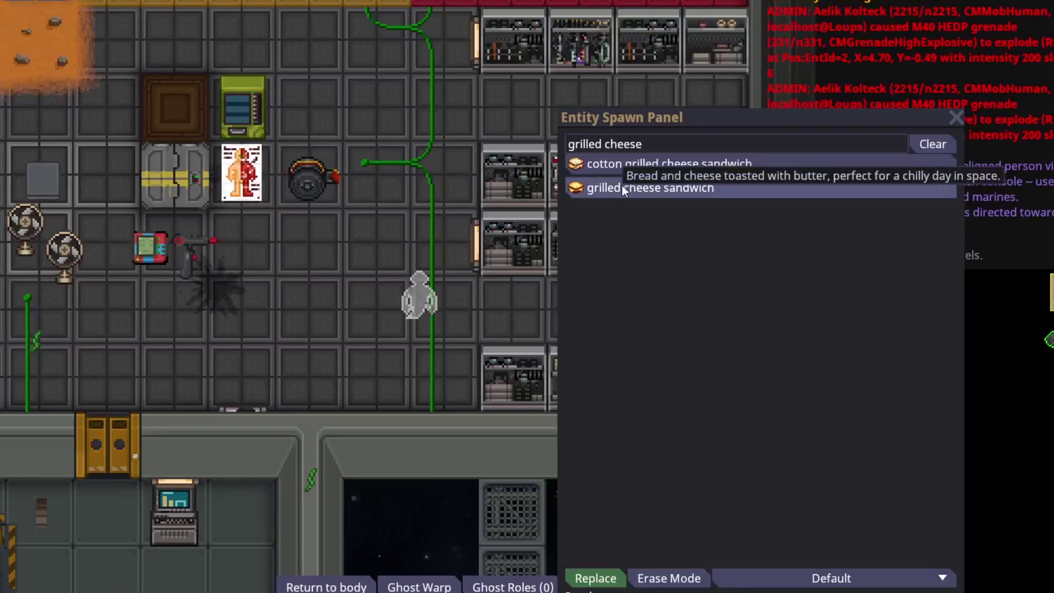
Step: Spawn a single grilled cheese sandwich on the floor tile left of the green cable
left_click(760, 192)
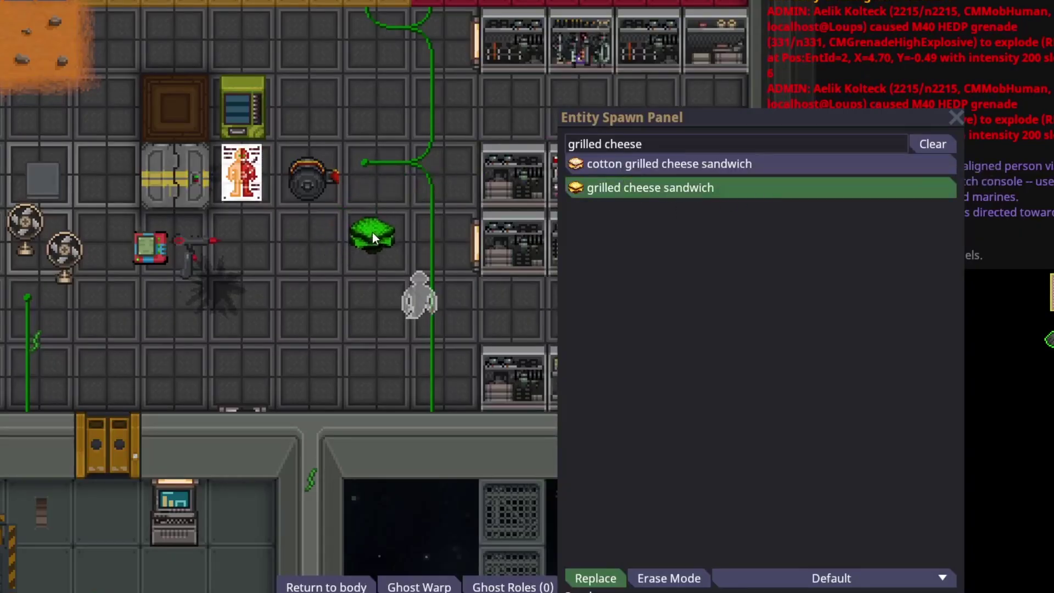
left_click(379, 242)
right_click(344, 310)
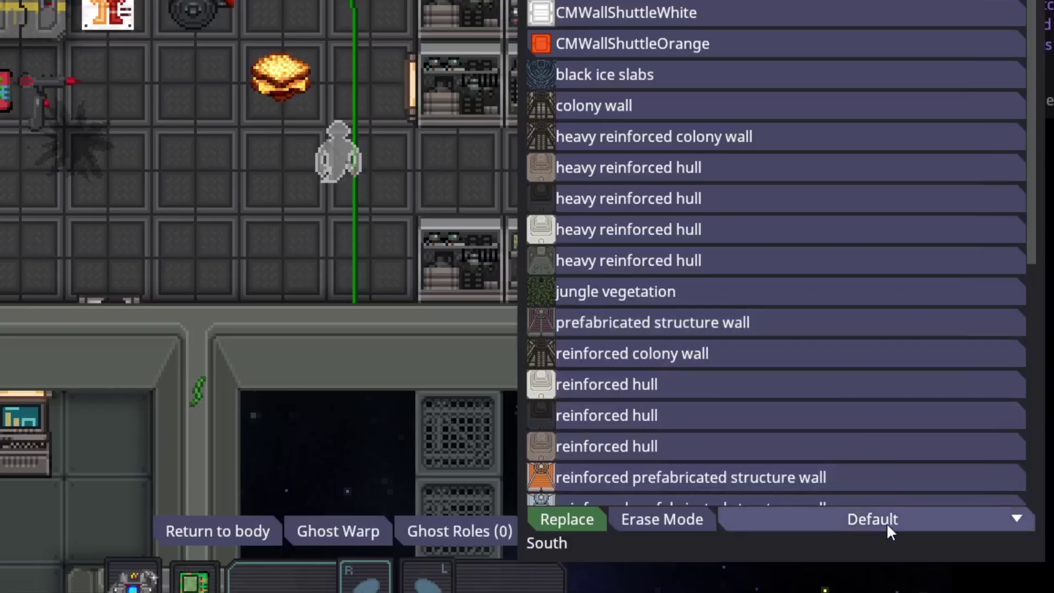
Step: Build an L-shaped colony wall using Default placement mode
left_click(845, 580)
left_click(871, 360)
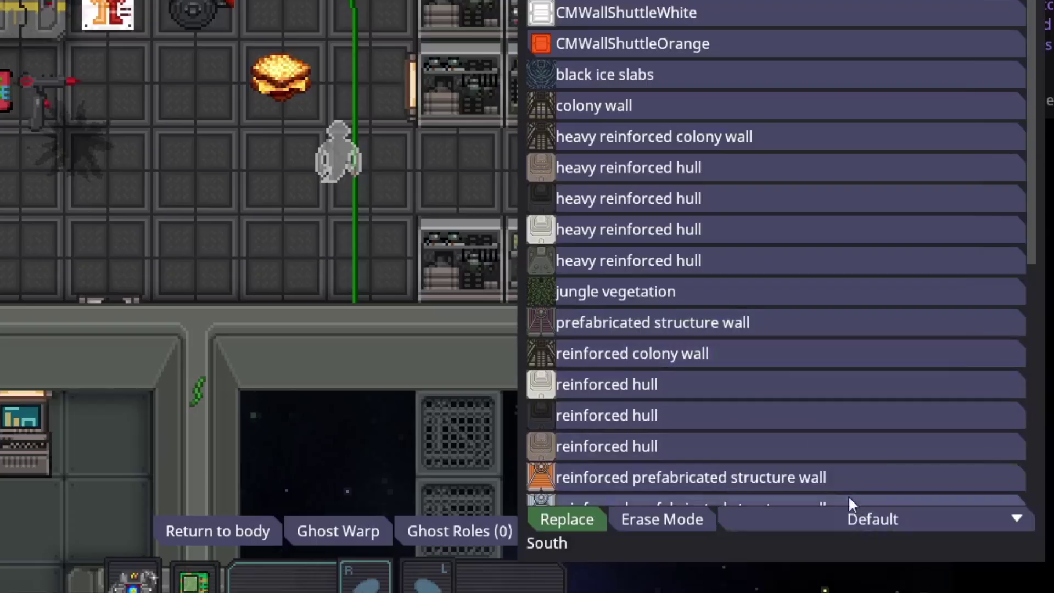
left_click(555, 106)
left_click(226, 186)
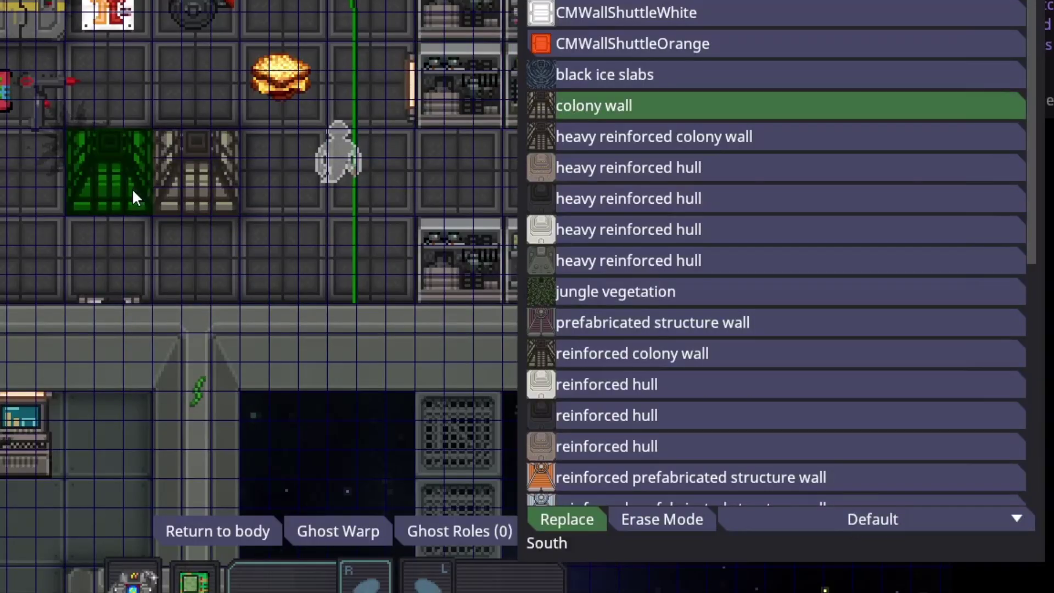
left_click(132, 188)
left_click_drag(81, 232, 246, 252)
right_click(287, 265)
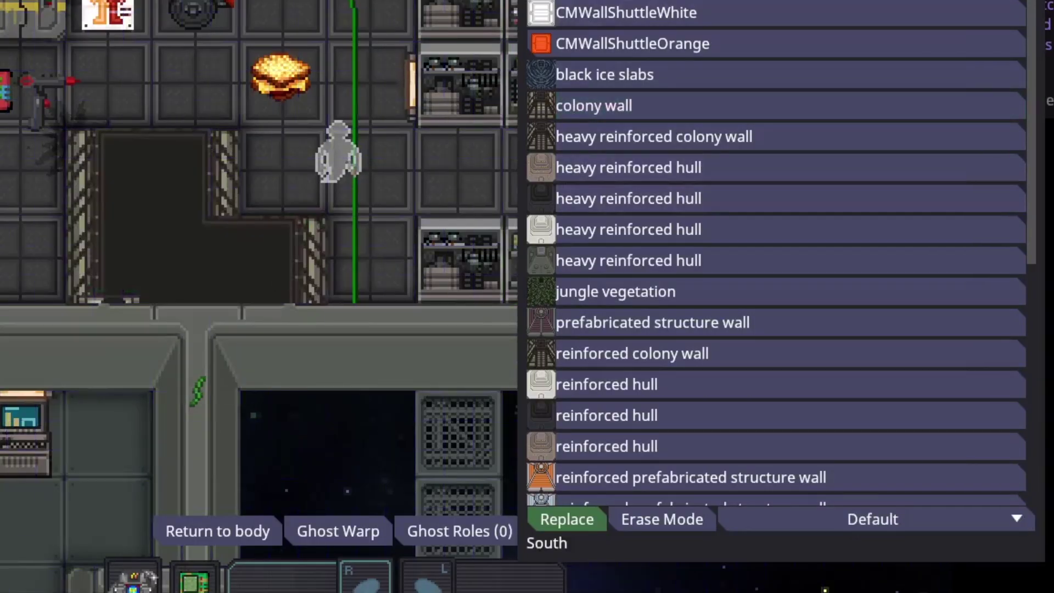
Step: Search 'sandwich', pick the chicken sandwich, and set placement to SnapgridCenter after trying PlaceFree and Default
type("sandwich")
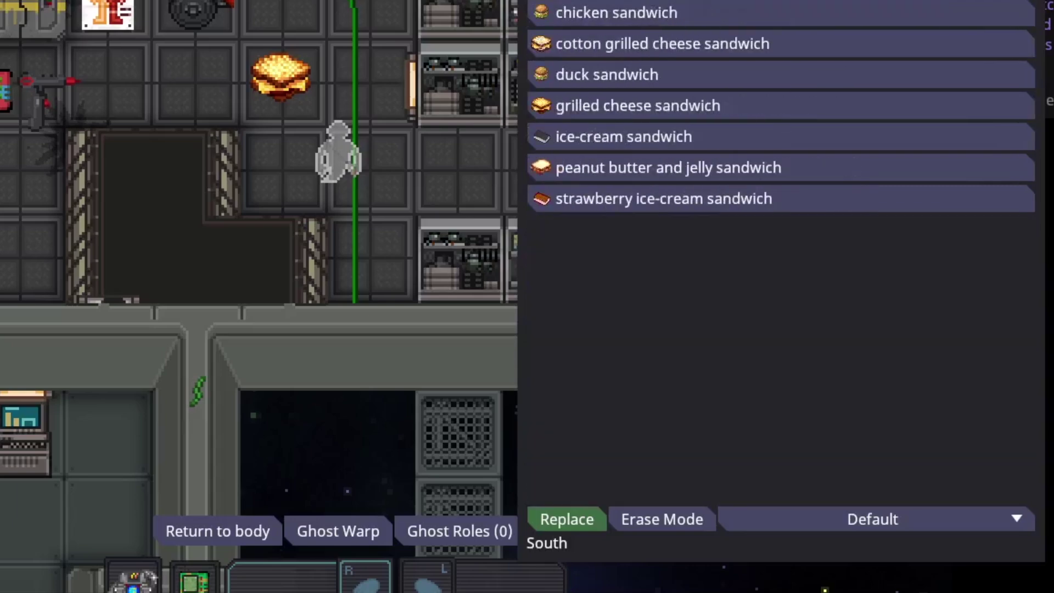
left_click(568, 13)
left_click(896, 507)
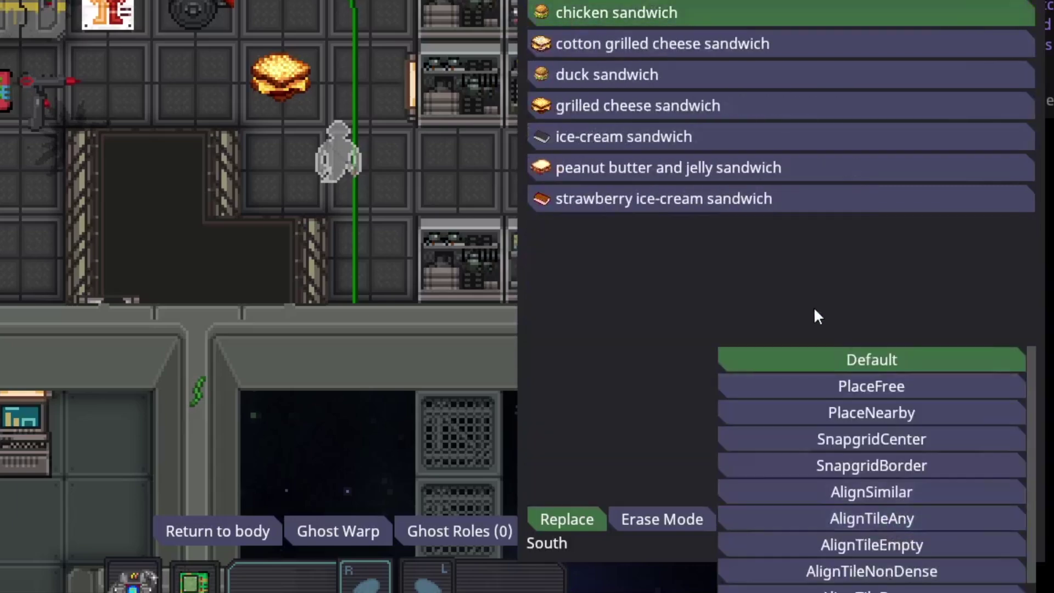
left_click(838, 385)
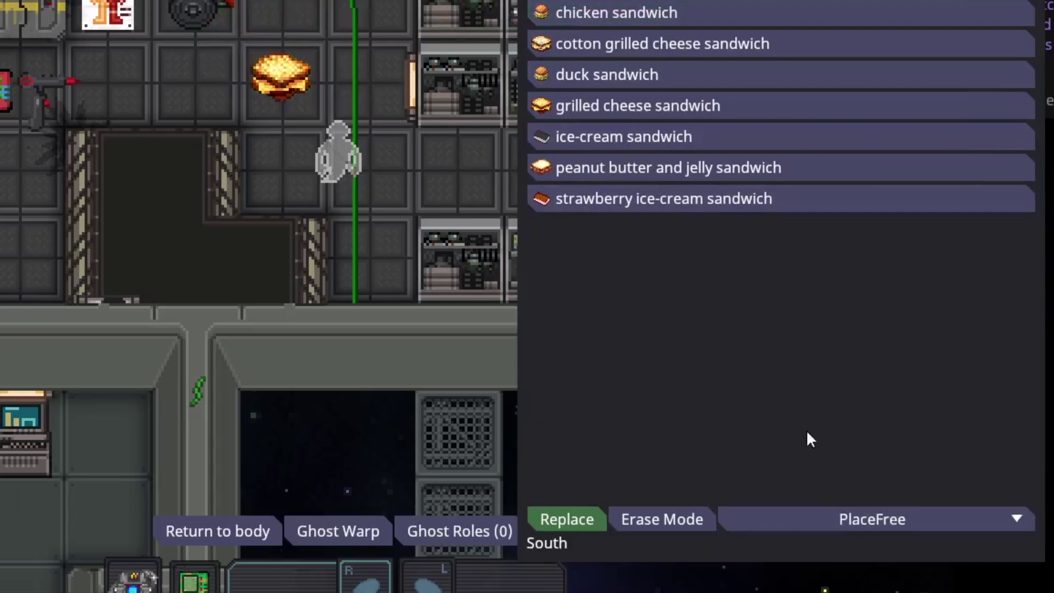
left_click(866, 520)
left_click(838, 385)
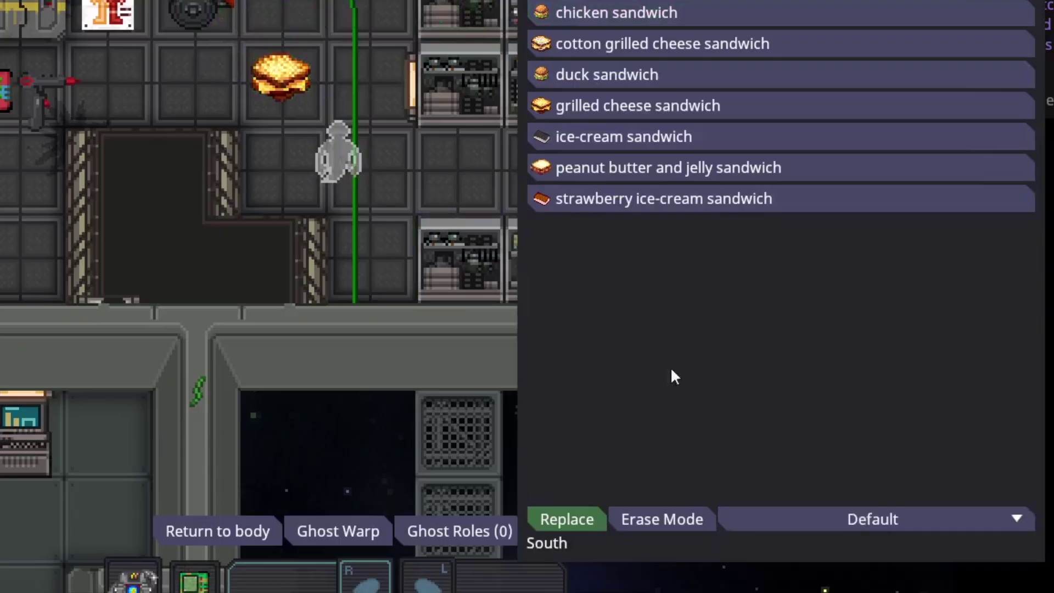
left_click(876, 519)
left_click(861, 439)
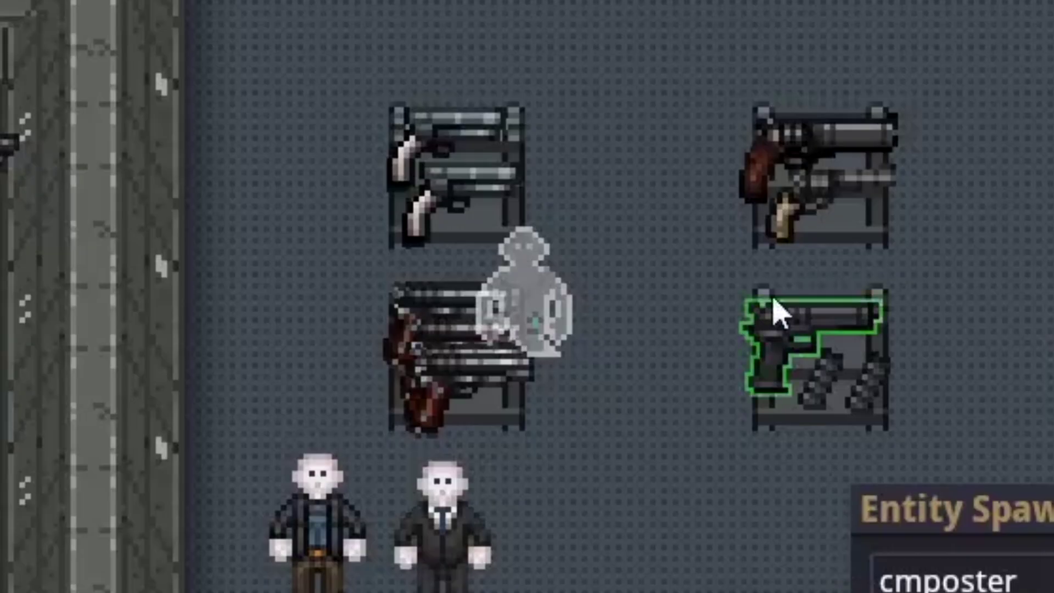
Step: Spawn several Beretta pistols on the floor by the weapon racks, then place a wall tile
left_click(759, 367, "shift")
left_click_drag(793, 355, 651, 492)
left_click(653, 502)
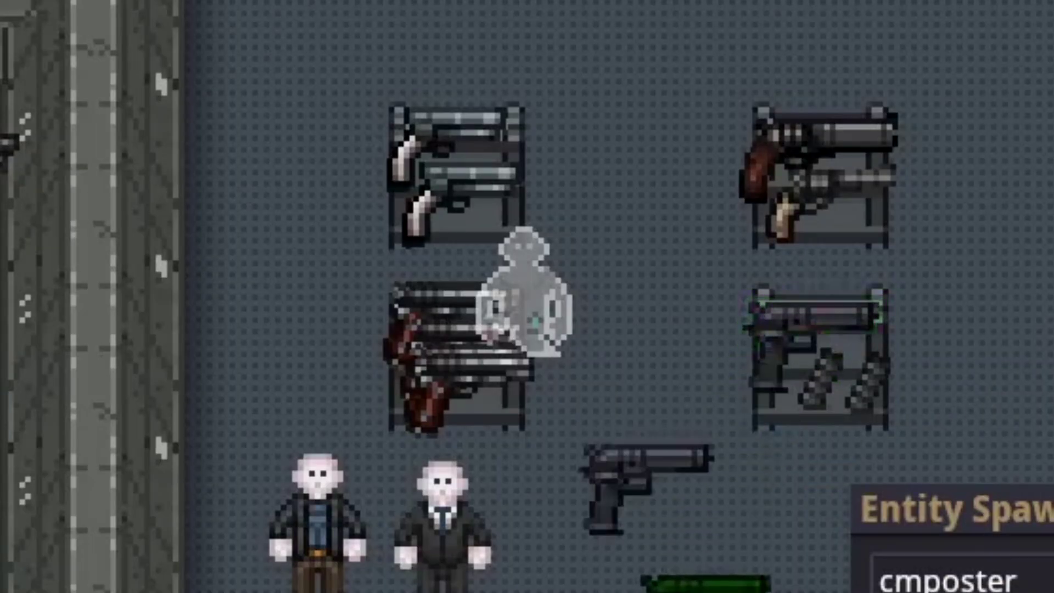
left_click(707, 551)
right_click(695, 516)
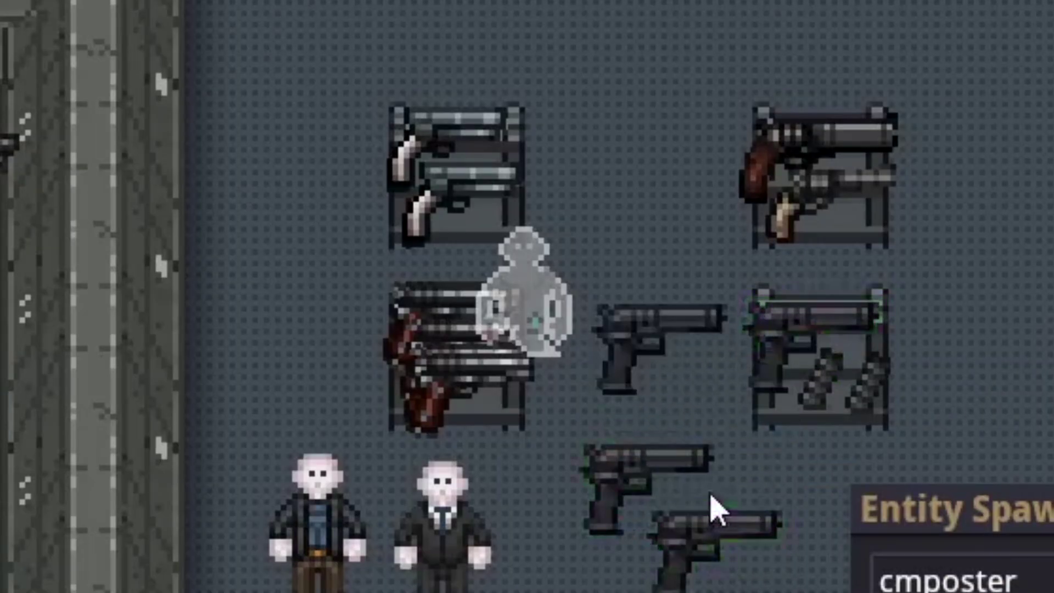
middle_click(675, 466, "shift")
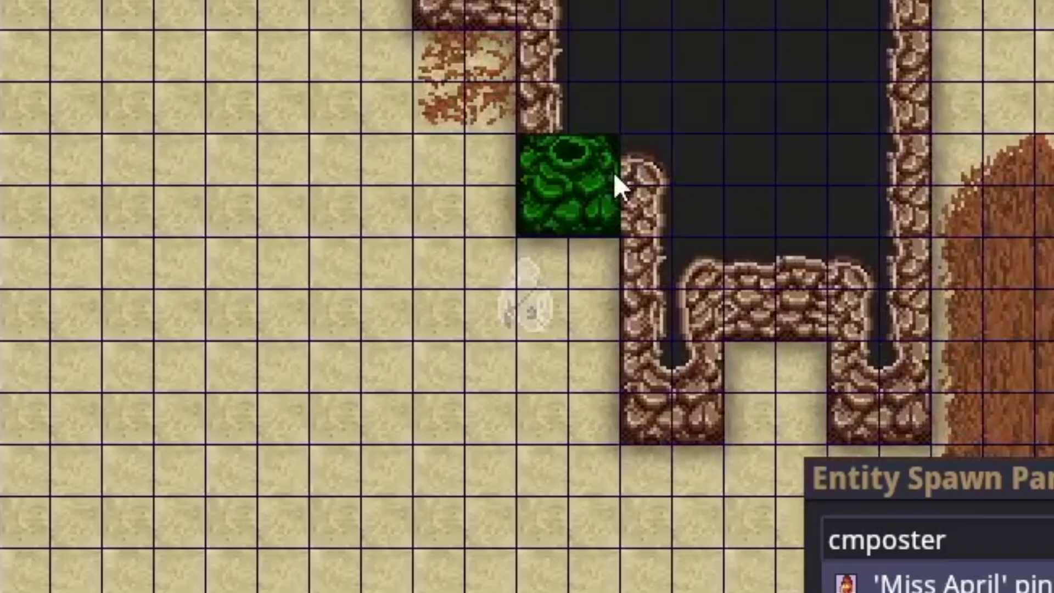
left_click(614, 172)
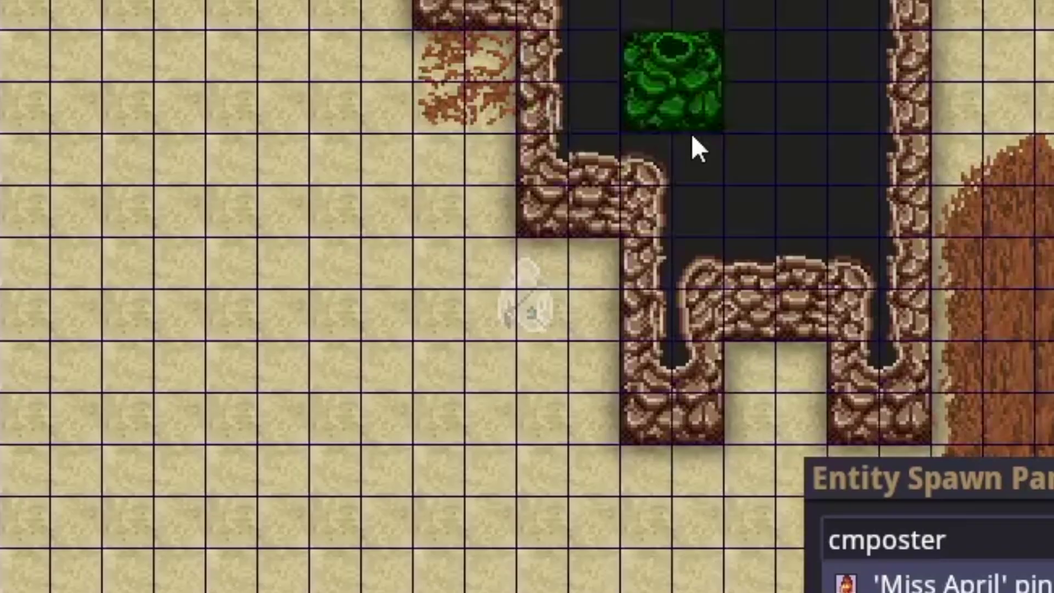
Step: Move the ghost down and back up, then close the Entity Spawn Panel with Escape
key("s")
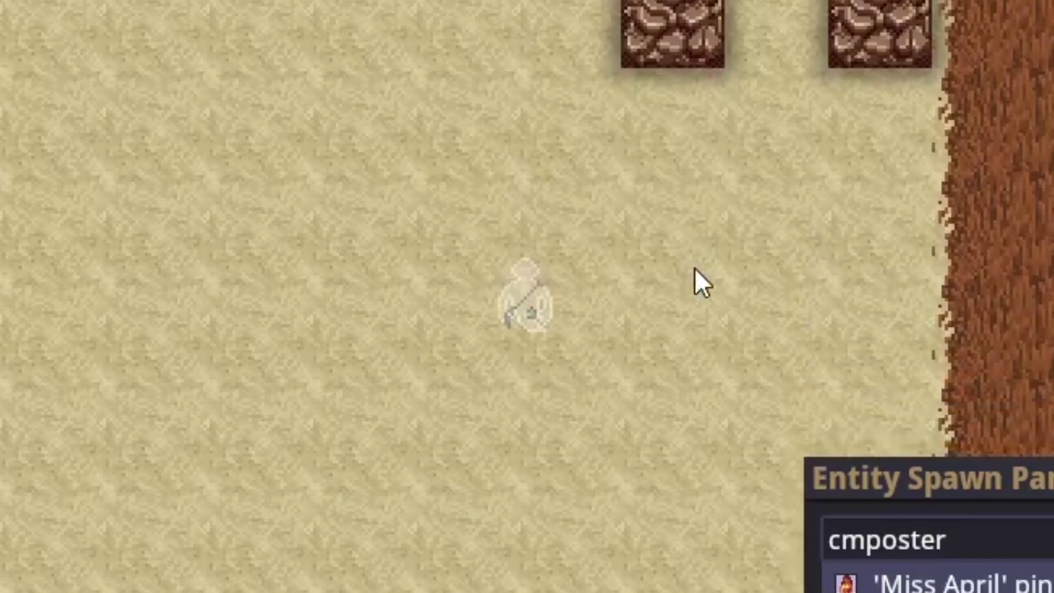
key("w")
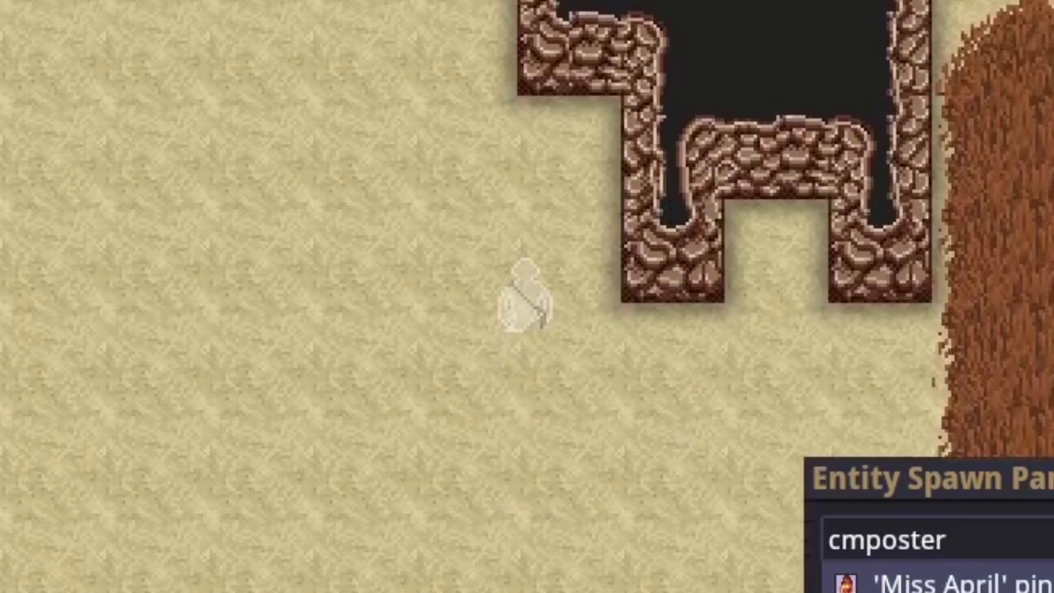
key("Escape")
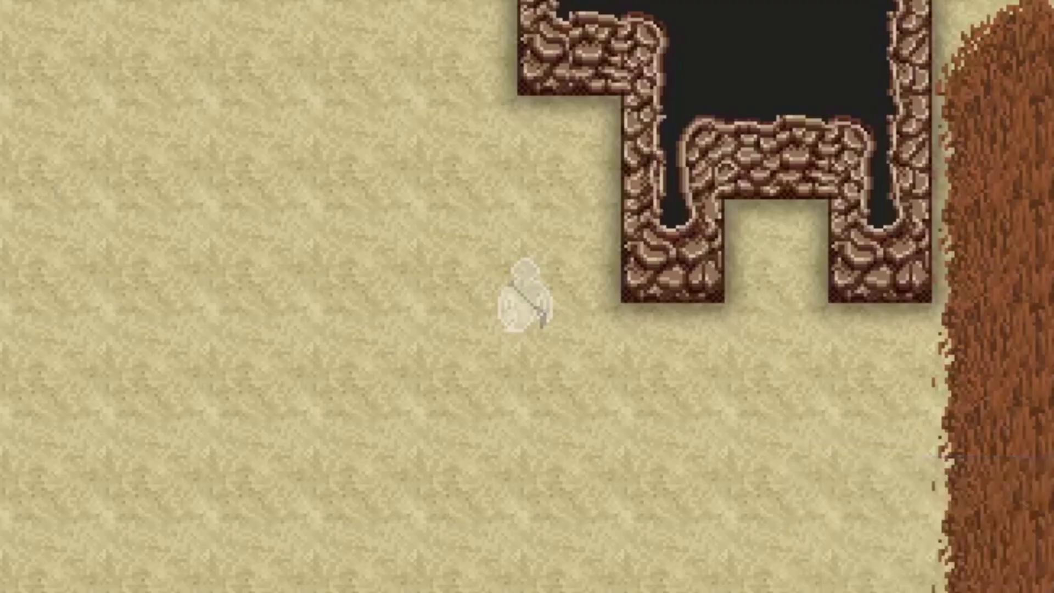
Step: Reopen the Entity Spawn Panel with the F5 hotkey
key("F5")
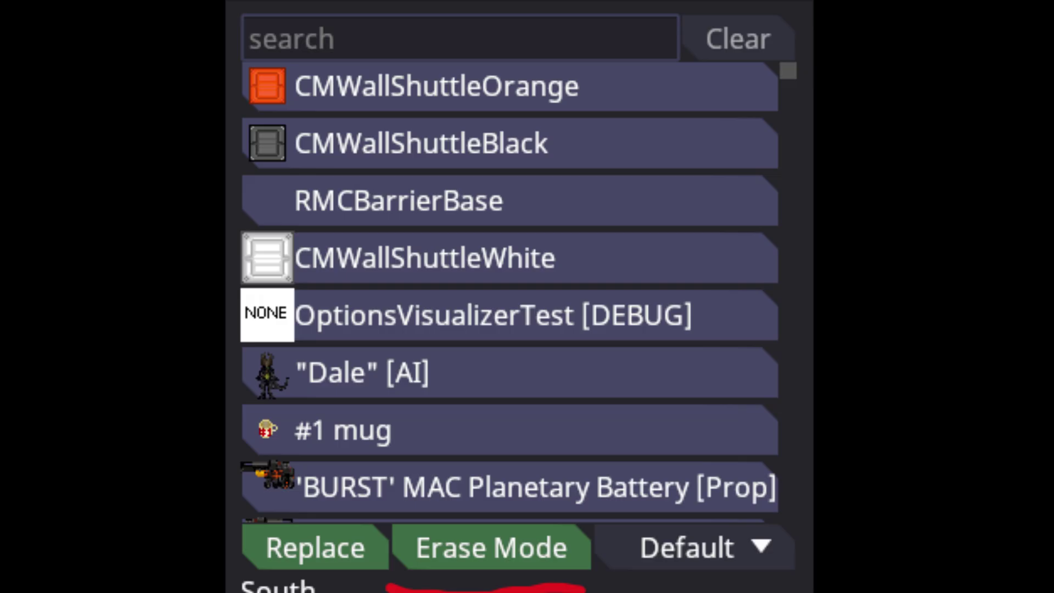